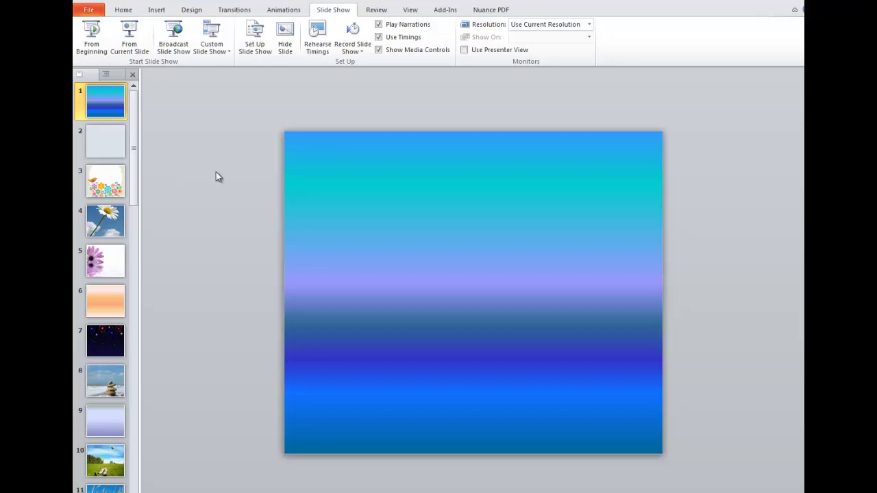
Set the slide show type to 'Browsed by an individual (window)' in Set Up Show
click(256, 46)
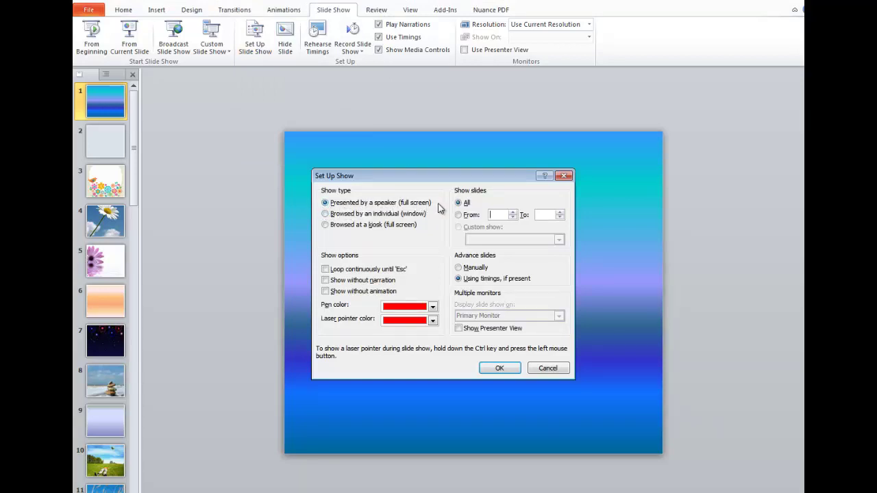
click(328, 216)
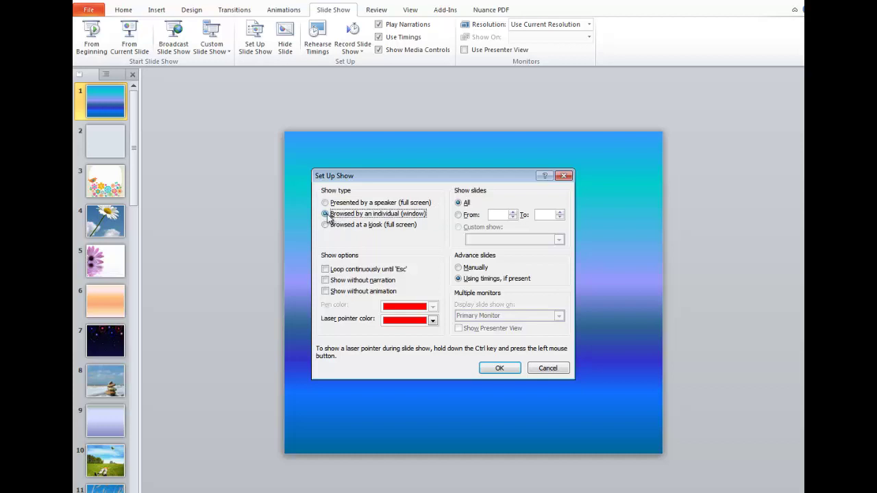
click(501, 368)
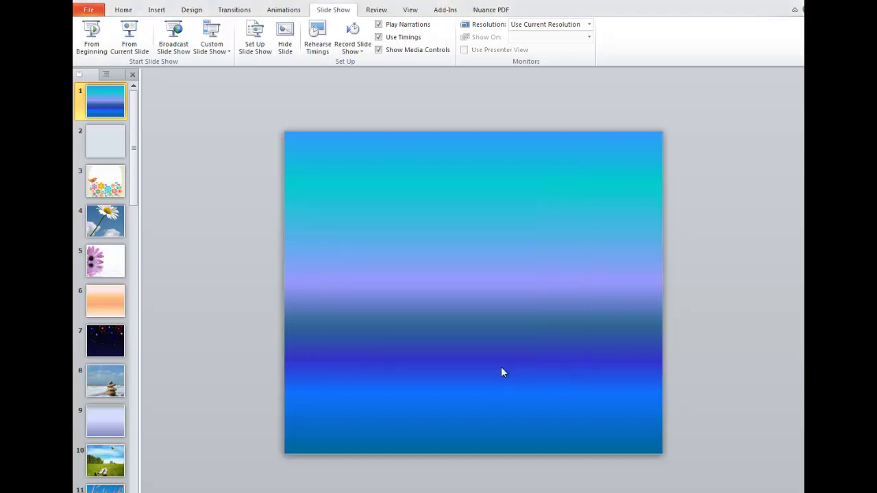
Run the slide show from the first slide and switch between it and the Chrome Hangouts window
click(91, 39)
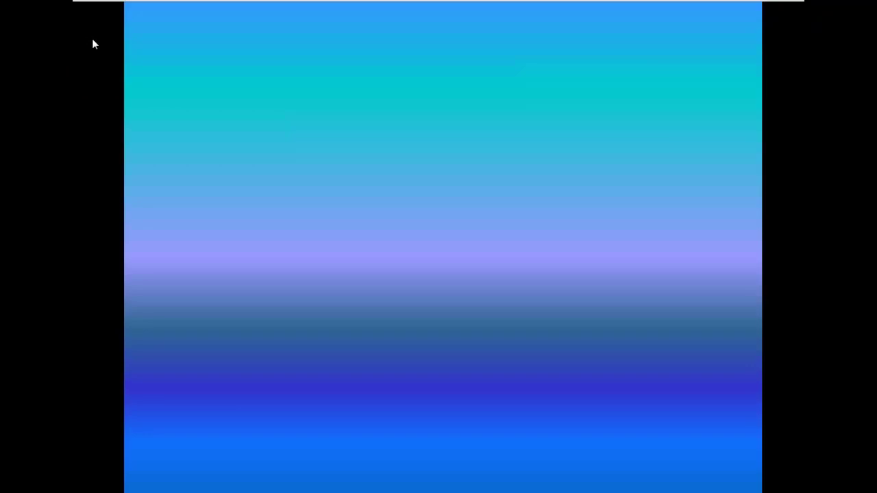
key(alt+Tab)
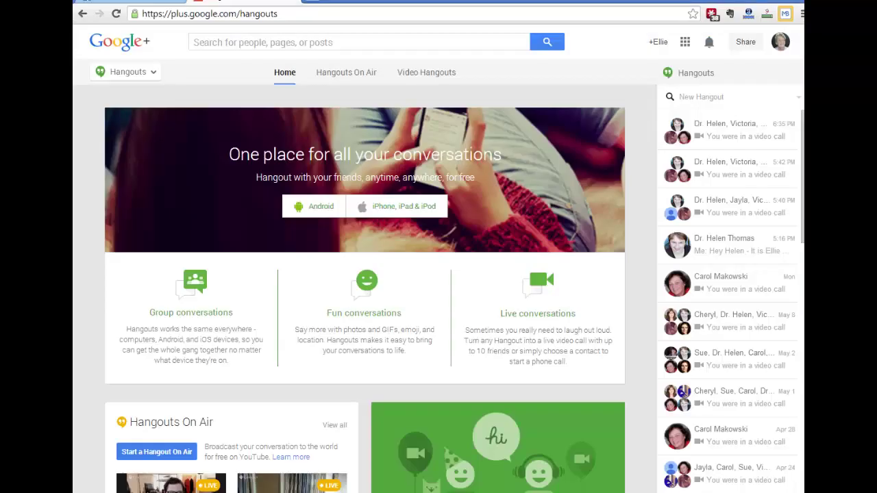
key(alt+Tab)
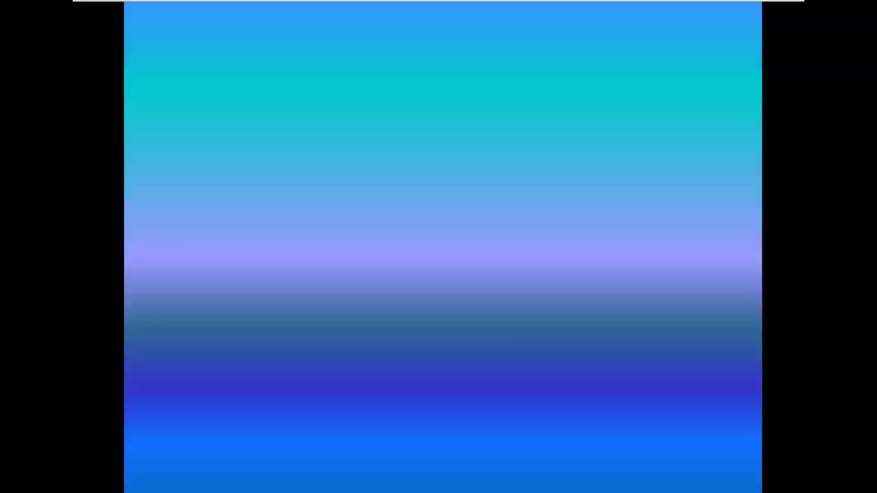
key(alt+Tab)
key(alt+Tab)
key(alt+Tab)
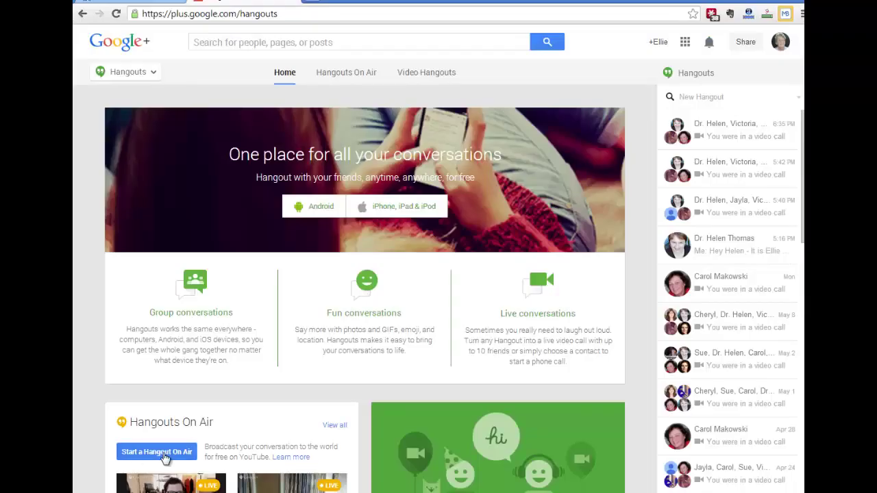
Create a new Hangout On Air named 'Test' and share it publicly
click(164, 457)
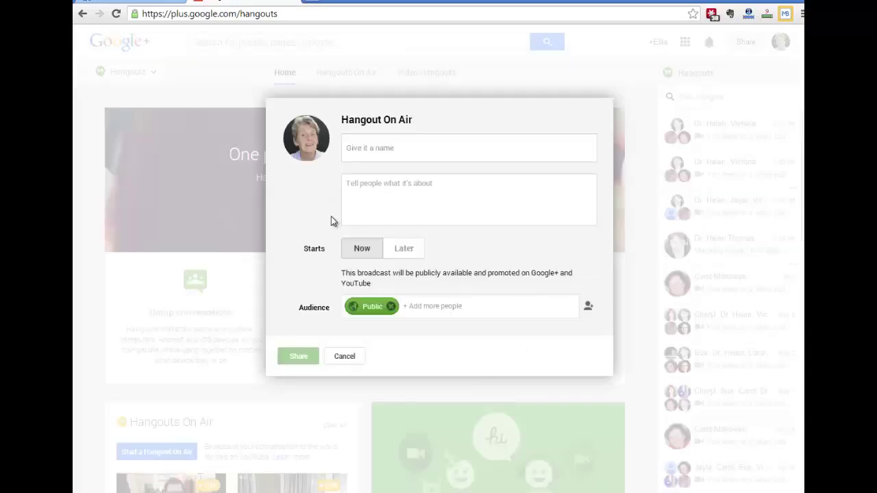
click(385, 148)
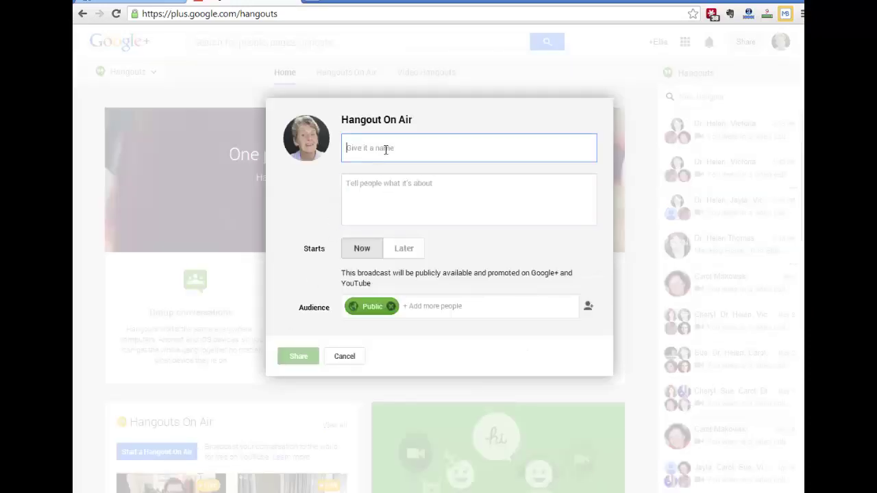
text(Test)
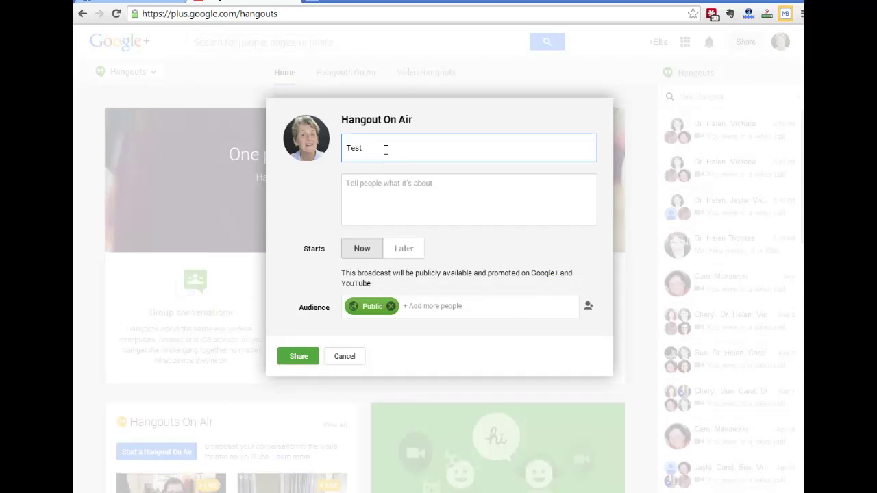
click(304, 363)
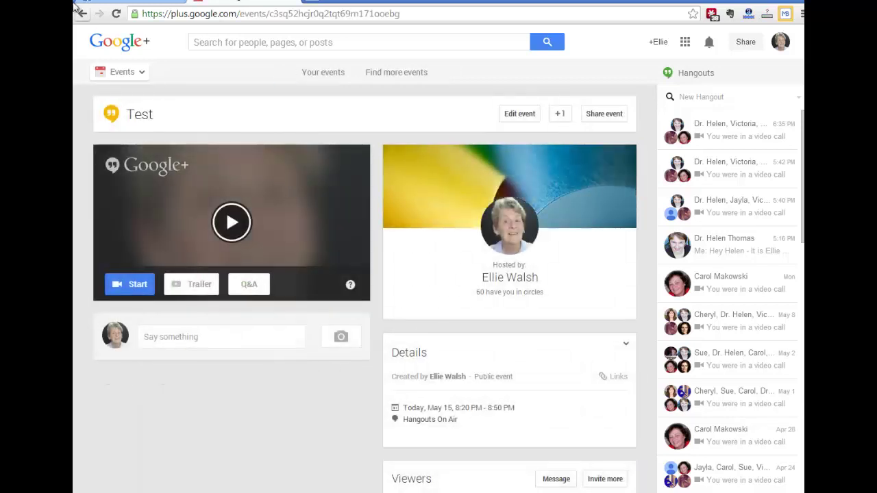
Launch the Test hangout, skip inviting guests, and mute the microphone
click(130, 288)
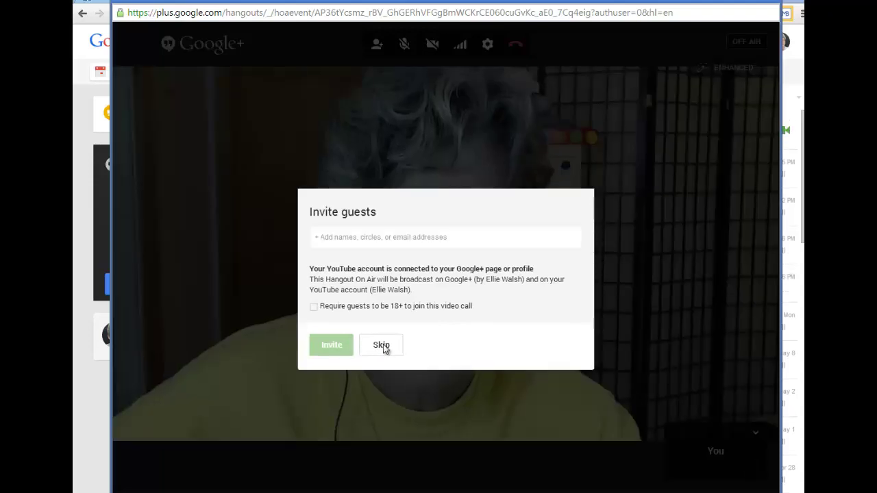
click(387, 348)
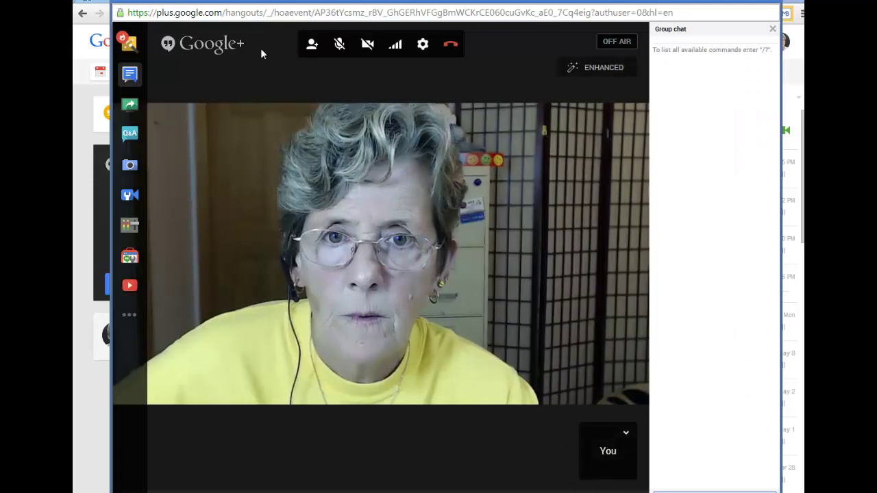
click(340, 45)
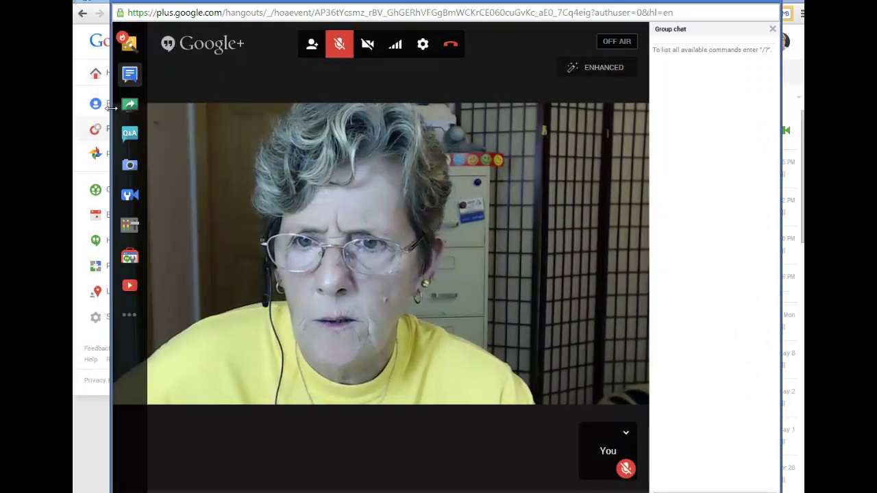
Screenshare the PowerPoint Slide Show window into the call
click(131, 106)
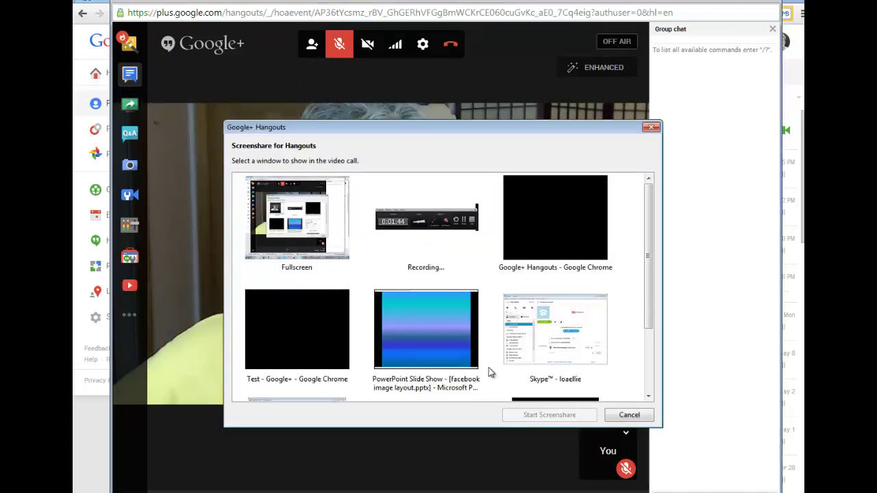
click(415, 341)
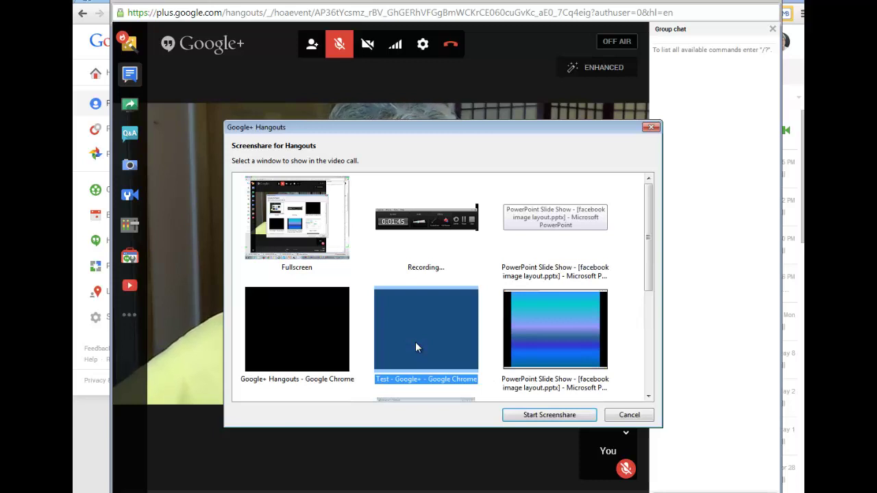
click(407, 351)
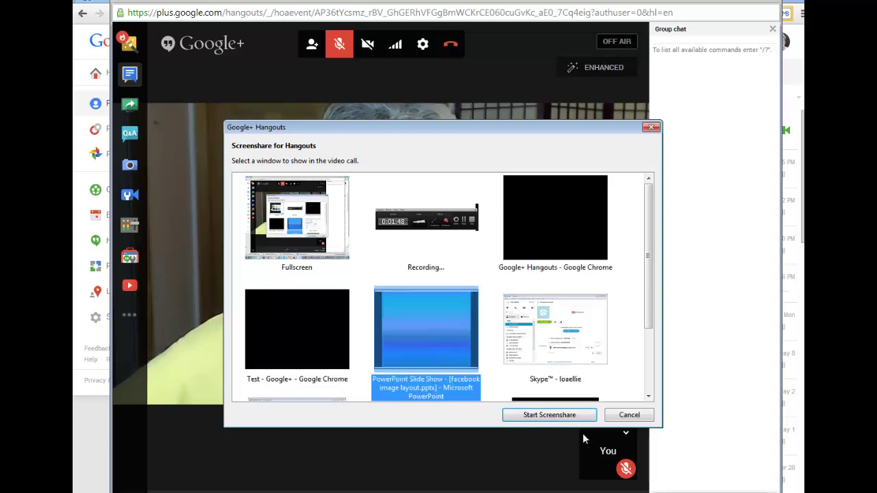
click(553, 419)
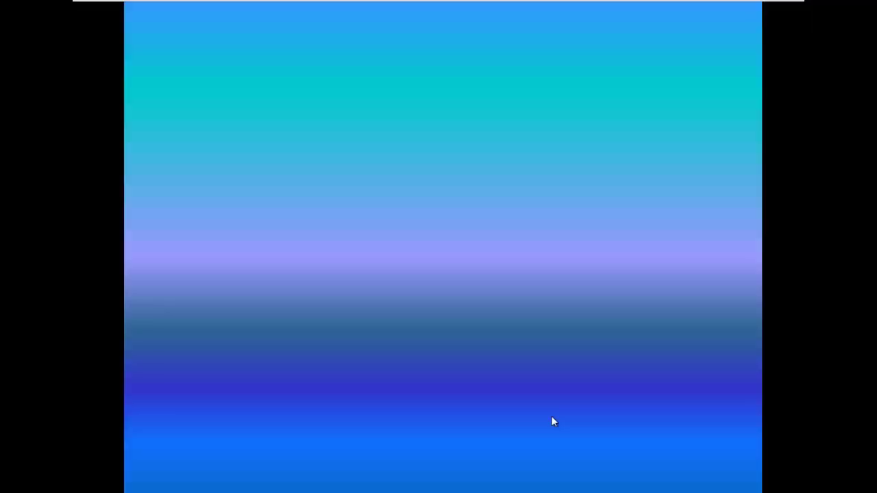
Advance seven slides, bird-and-flowers through the fireworks and stones slides, then end the show with Esc
click(185, 374)
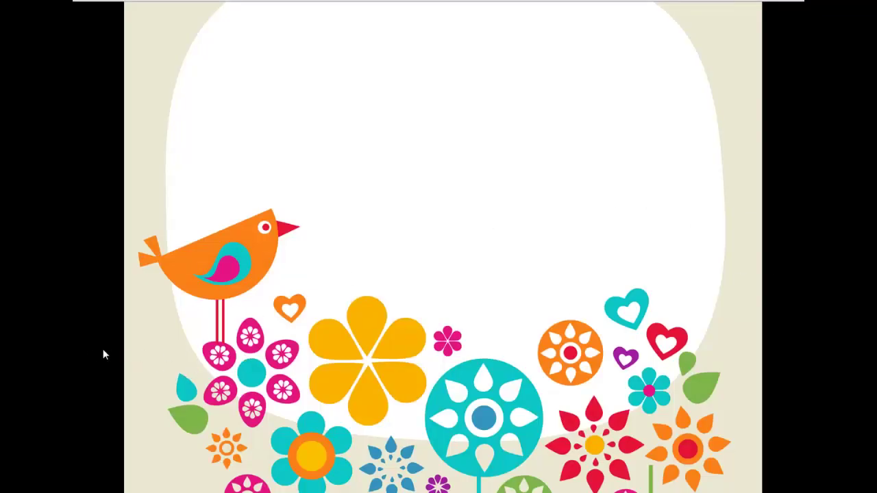
click(201, 364)
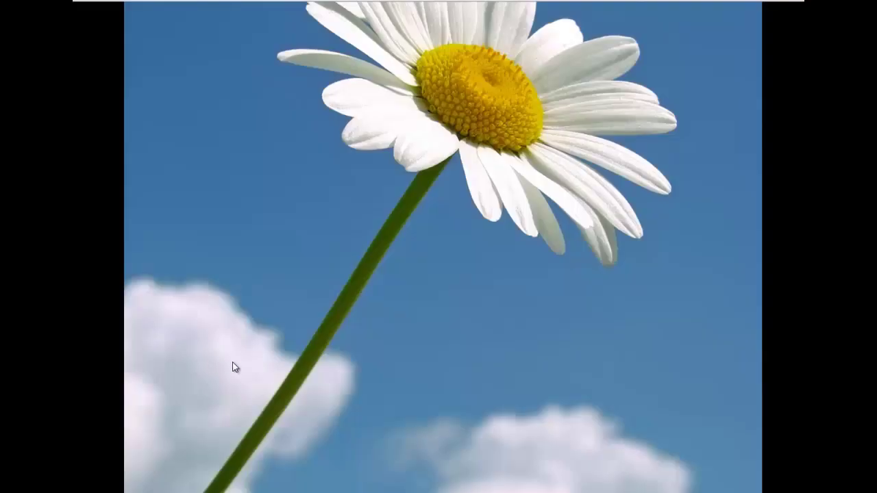
click(232, 367)
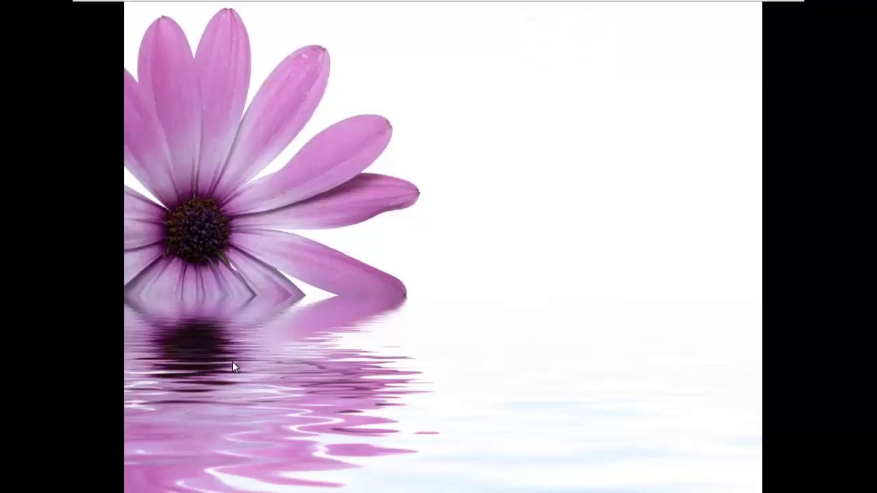
click(273, 379)
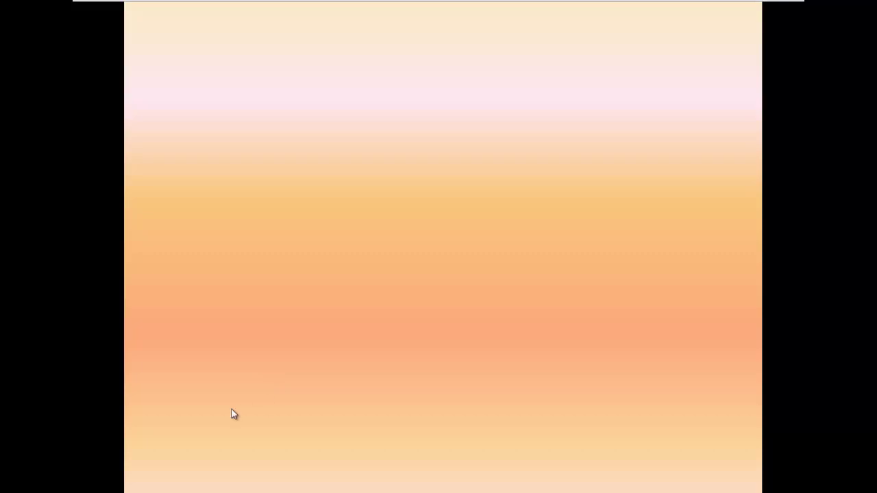
click(272, 356)
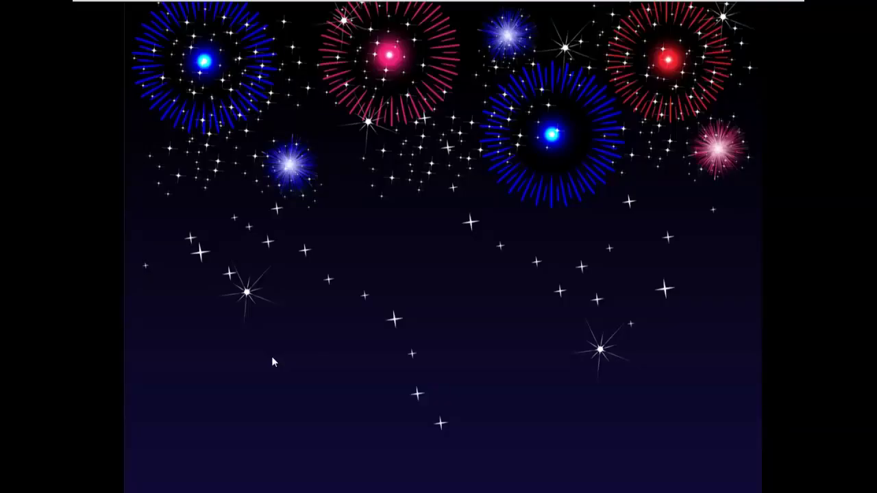
click(272, 361)
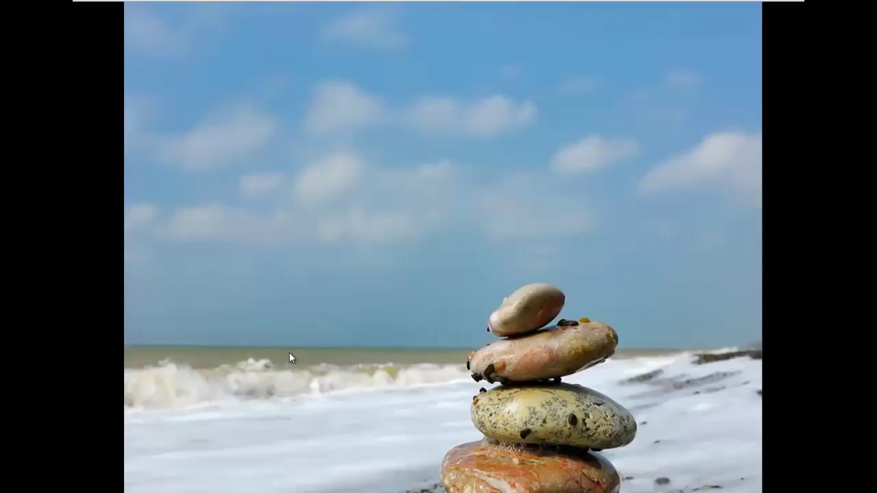
click(289, 354)
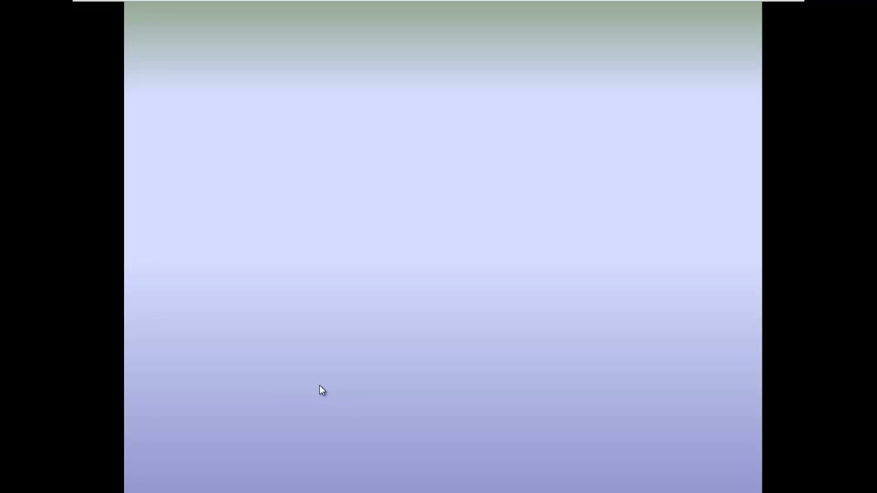
key(Escape)
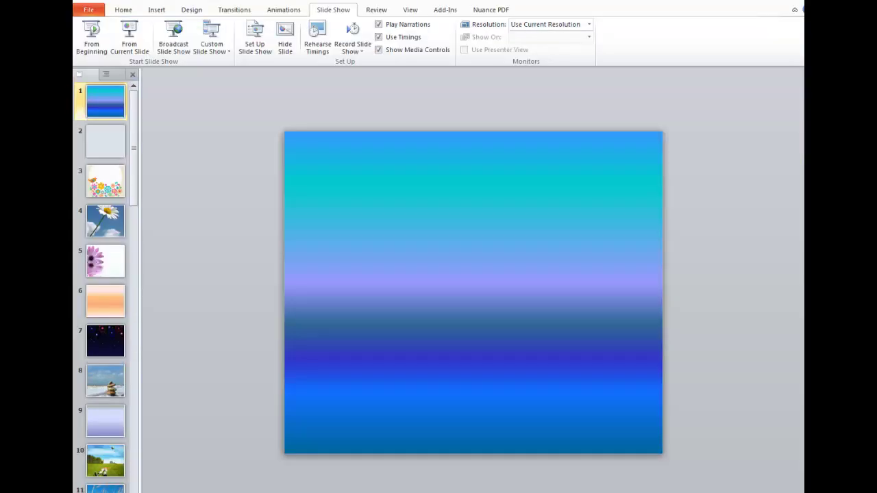
Bring the Hangouts On Air window forward and stop screensharing PowerPoint
key(alt+Tab)
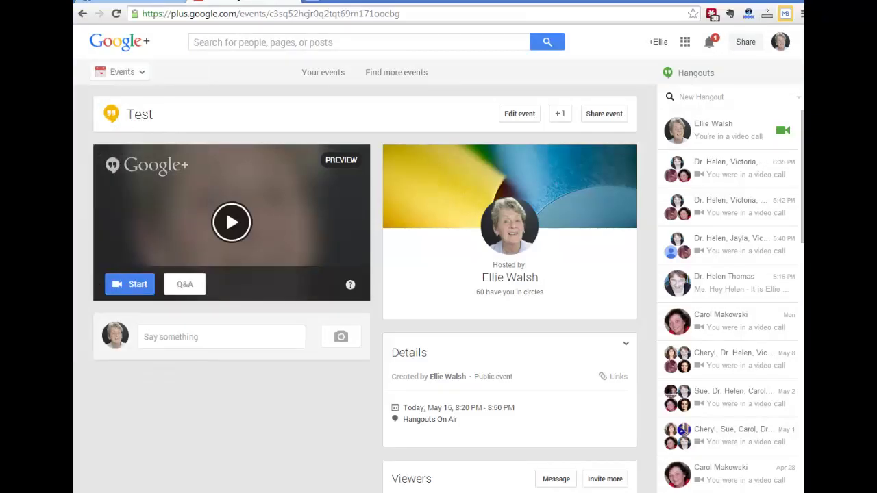
key(alt+Tab)
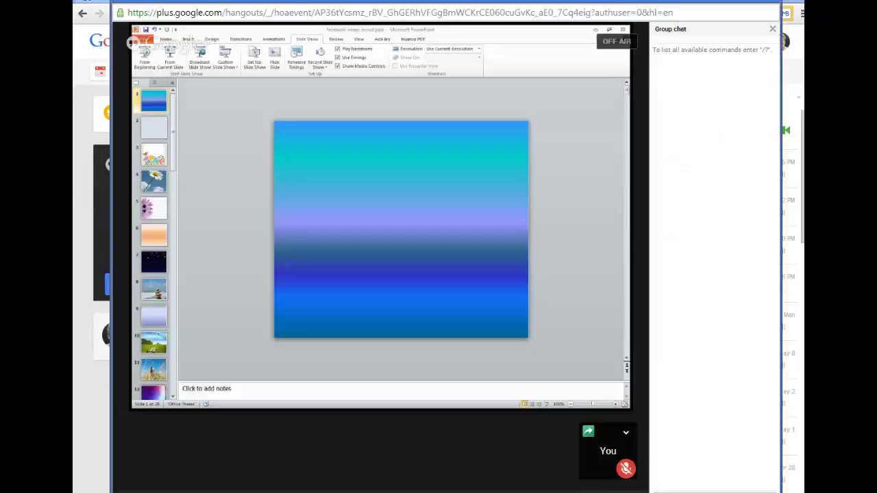
mouse_move(329, 484)
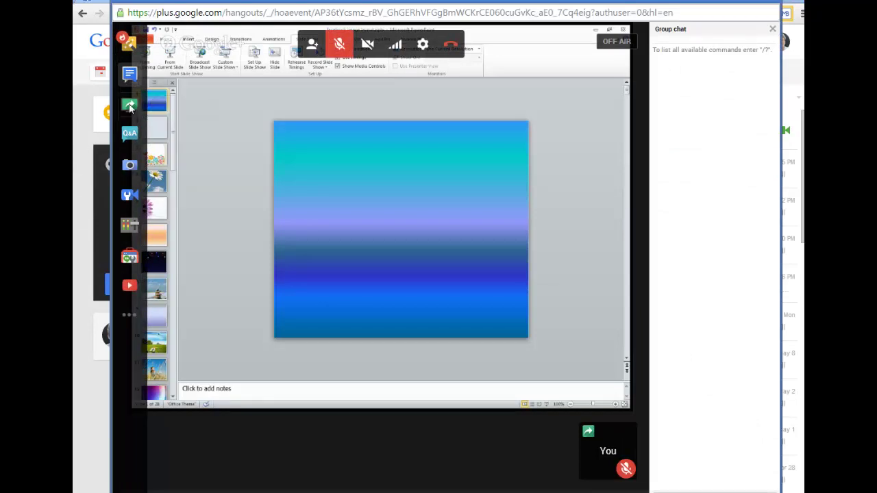
click(131, 107)
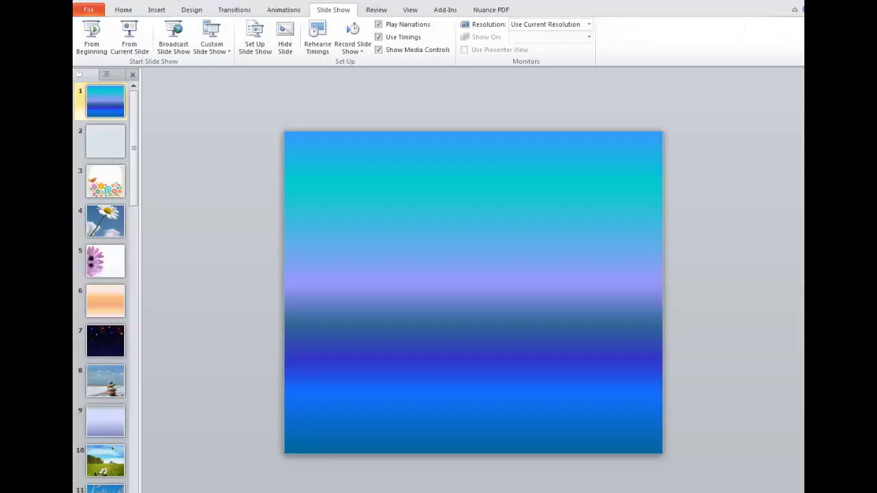
Confirm the Browsed by an individual (window) show type, then return to the hangout window
click(257, 54)
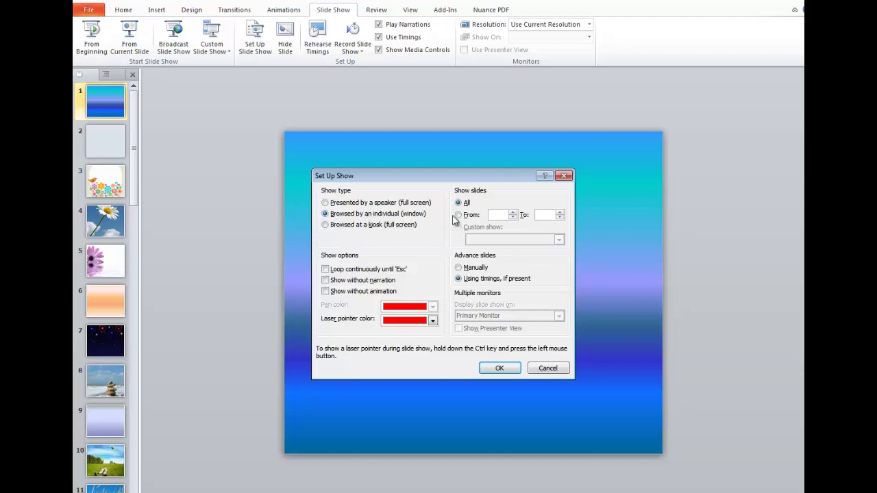
click(495, 369)
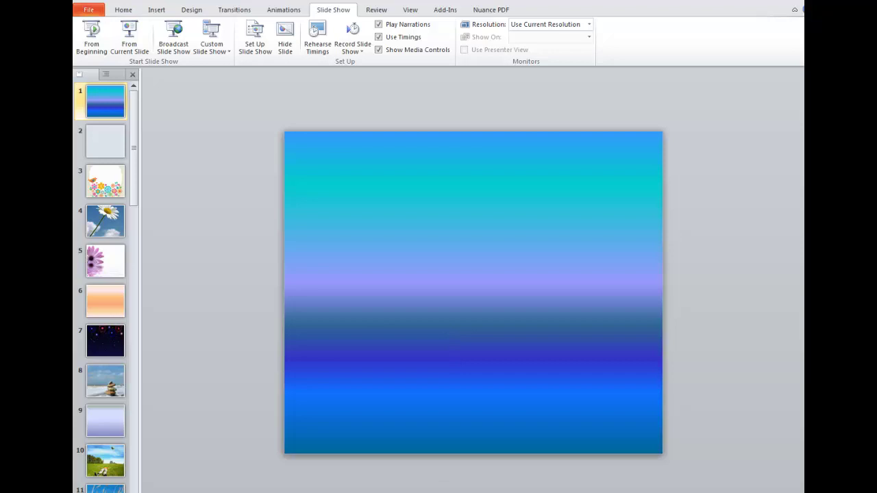
key(alt+Tab)
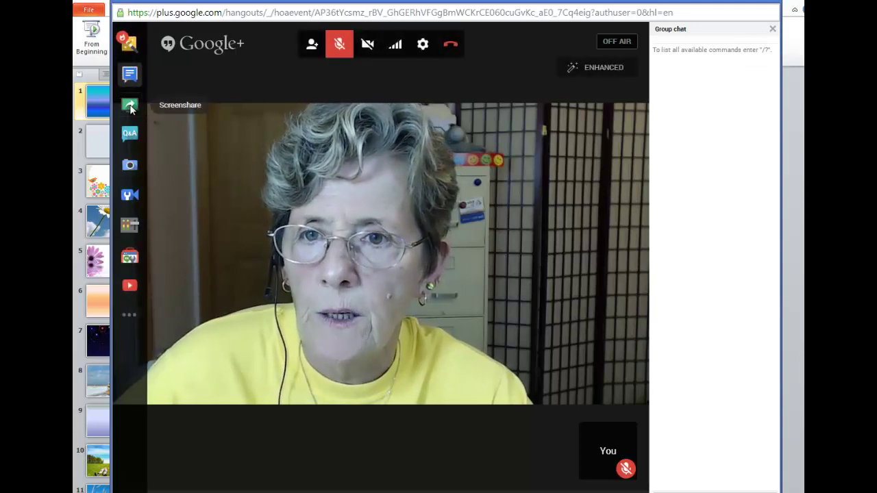
Cancel the screenshare picker and start the PowerPoint slide show from slide 1
click(130, 107)
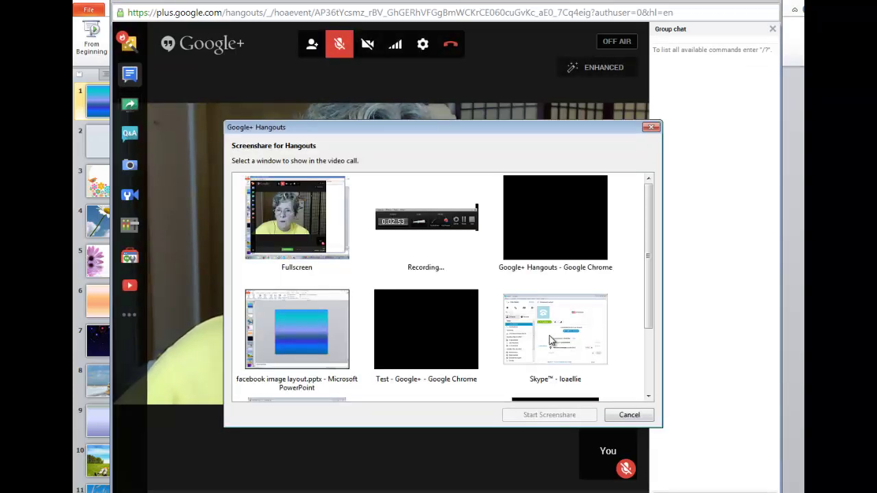
click(628, 415)
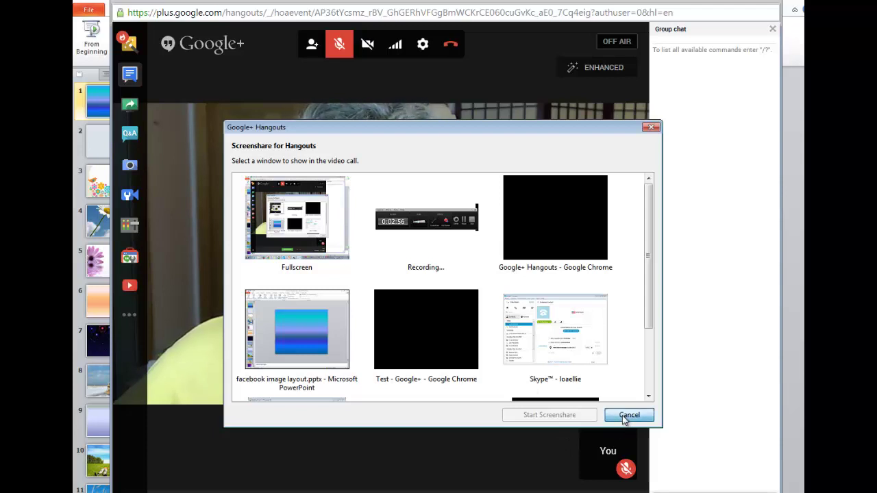
key(alt+Tab)
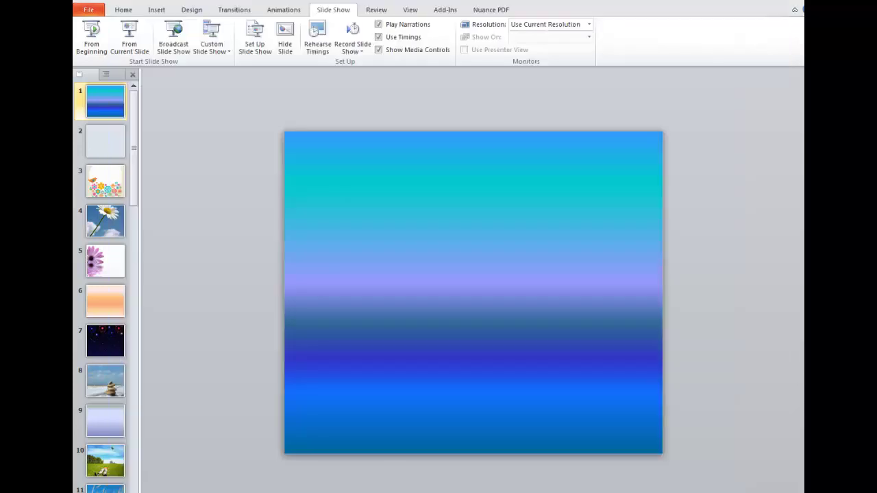
click(94, 46)
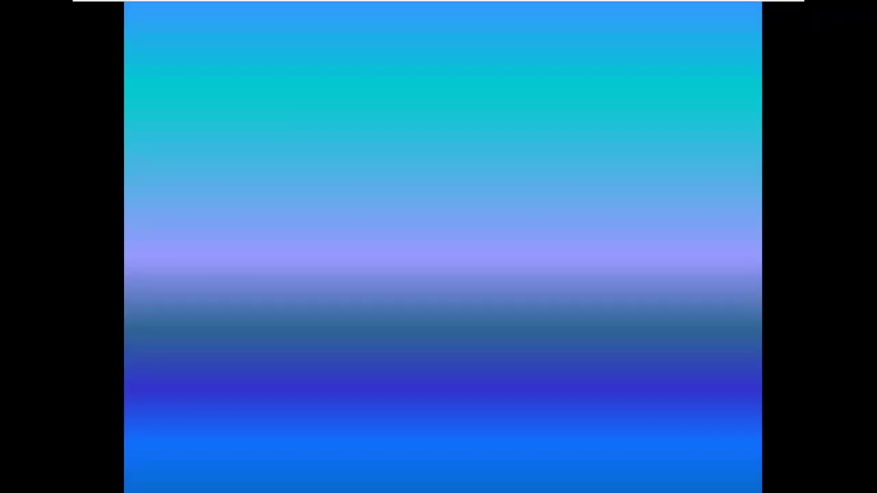
Back in the hangout, screenshare the PowerPoint Slide Show window
key(alt+Tab)
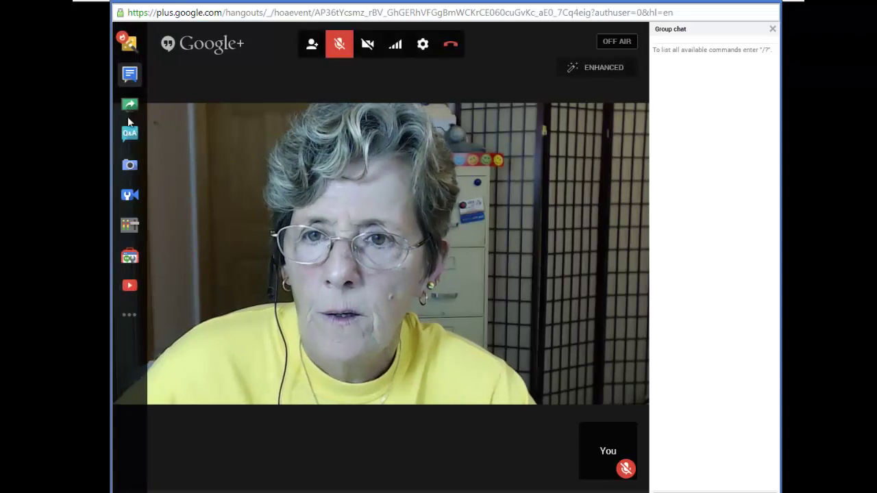
click(130, 106)
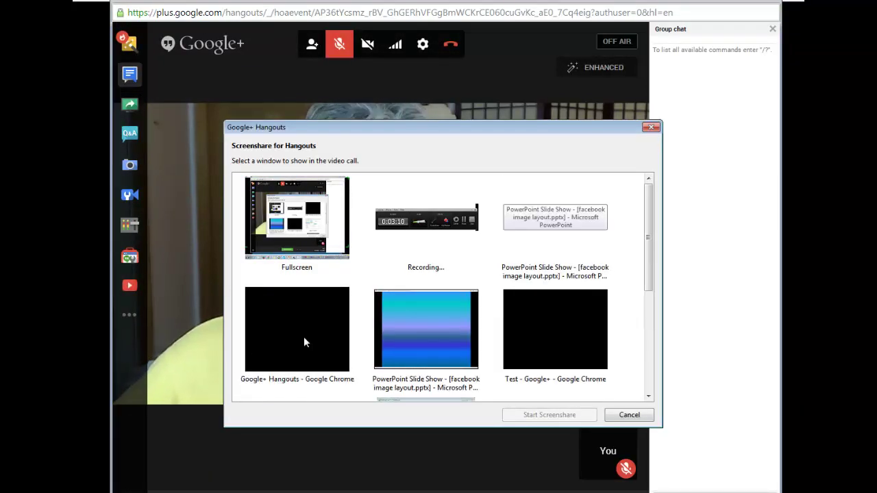
click(427, 336)
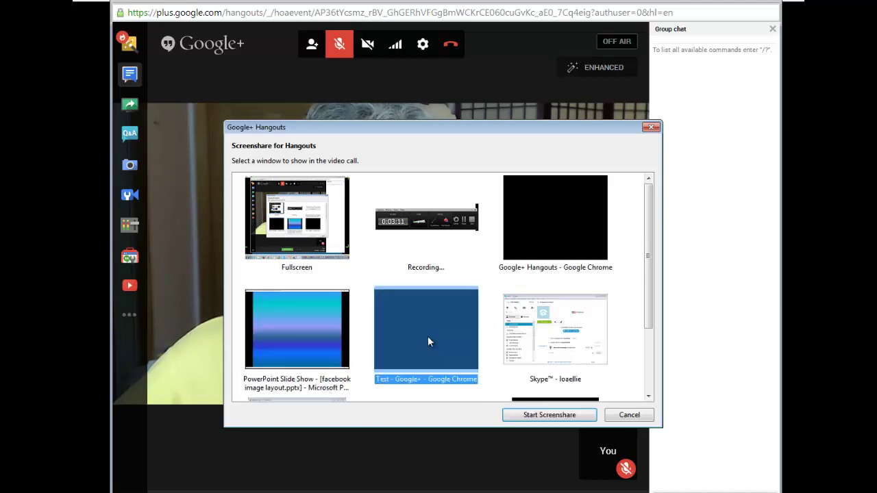
click(279, 342)
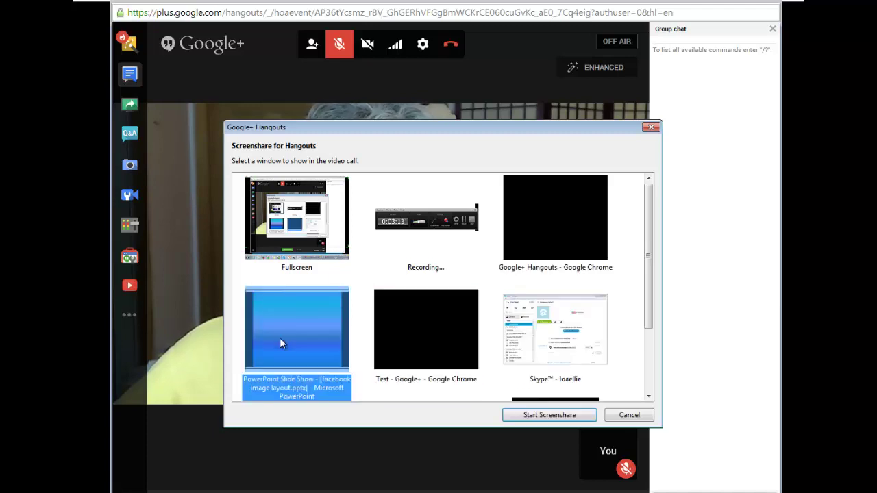
click(536, 417)
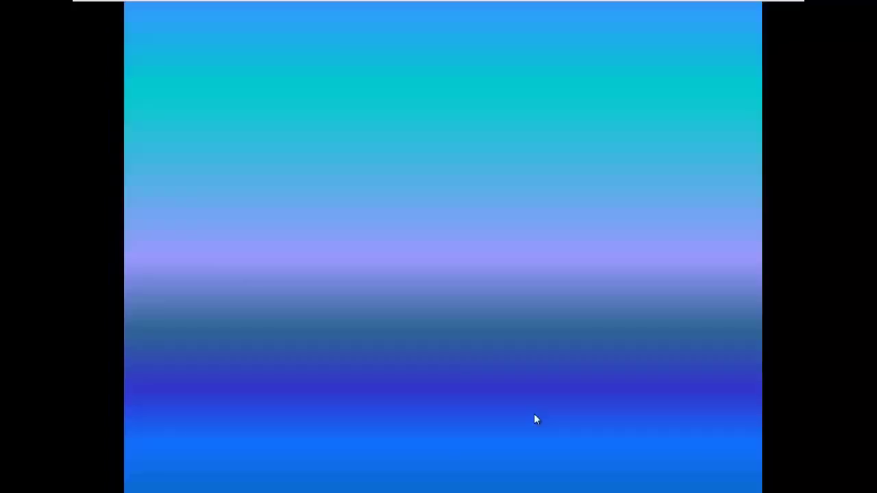
Advance through the water-droplet, bird-and-flowers and daisy slides, then end the show with Esc
click(205, 372)
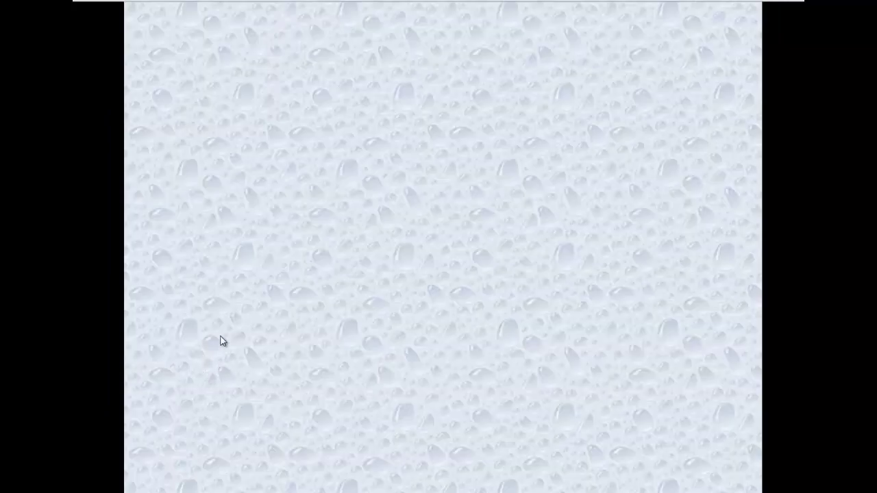
click(221, 343)
click(194, 345)
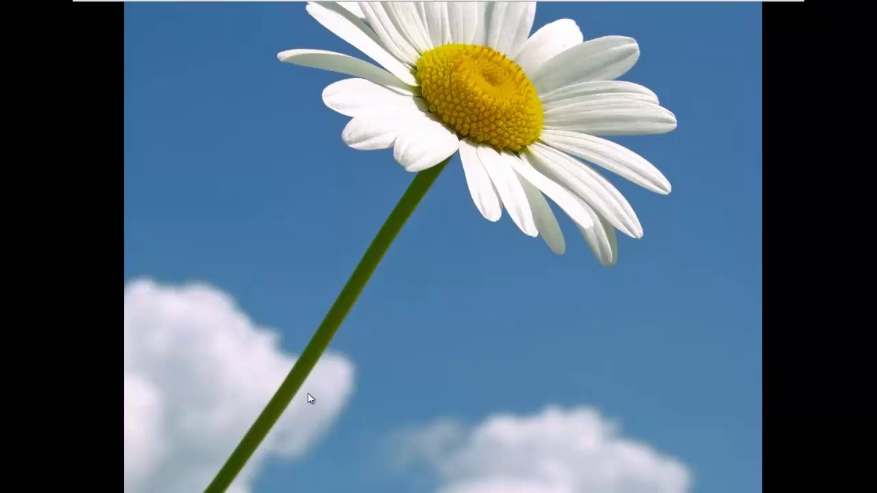
key(Escape)
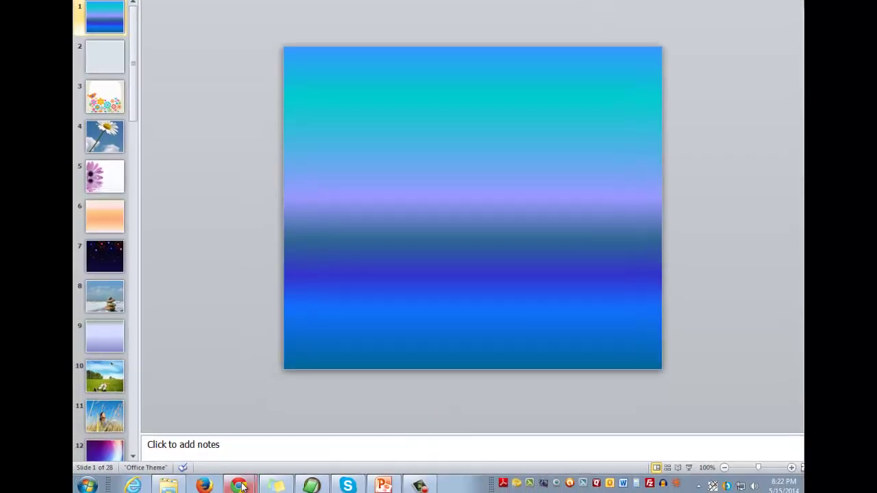
Bring the Hangouts window forward from the Chrome taskbar and stop sharing the slide show
click(243, 485)
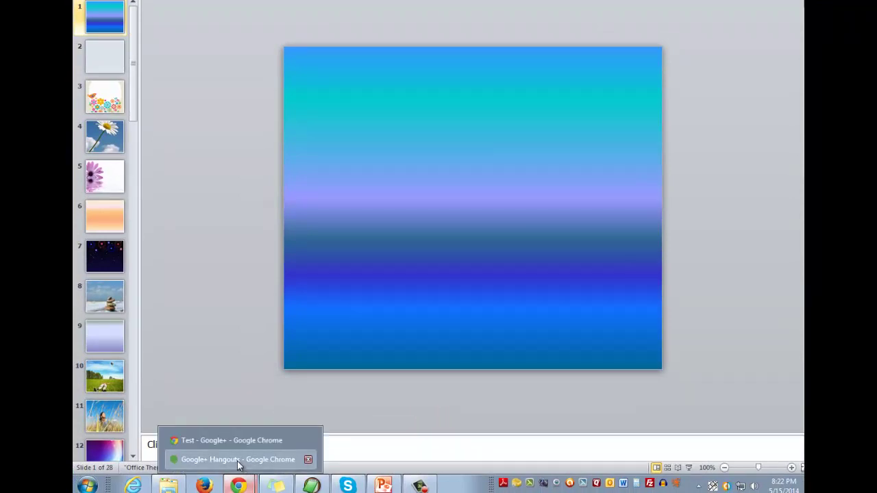
click(238, 463)
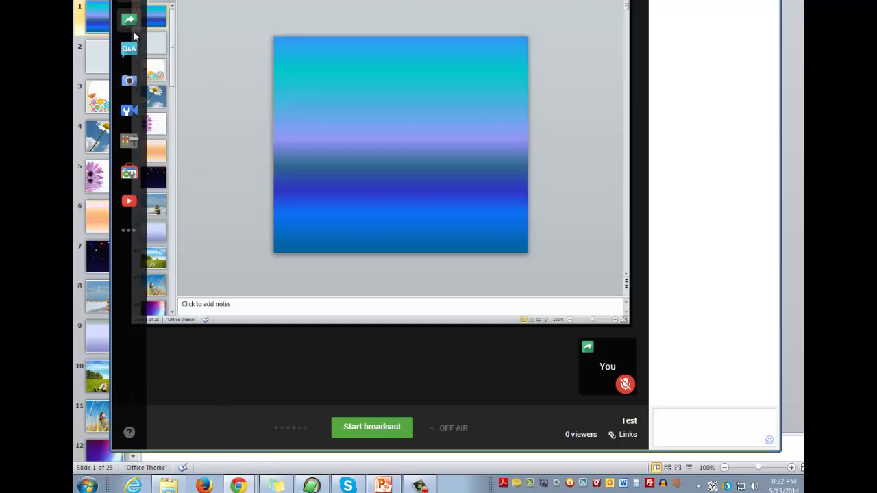
click(130, 21)
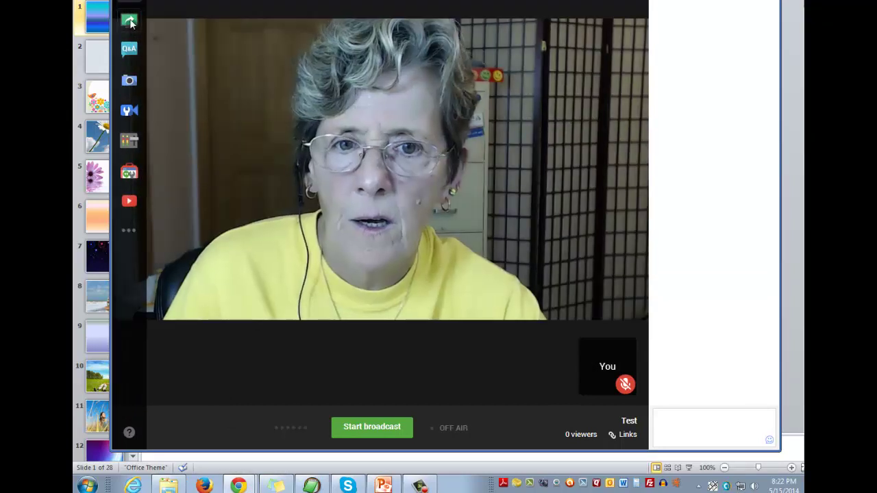